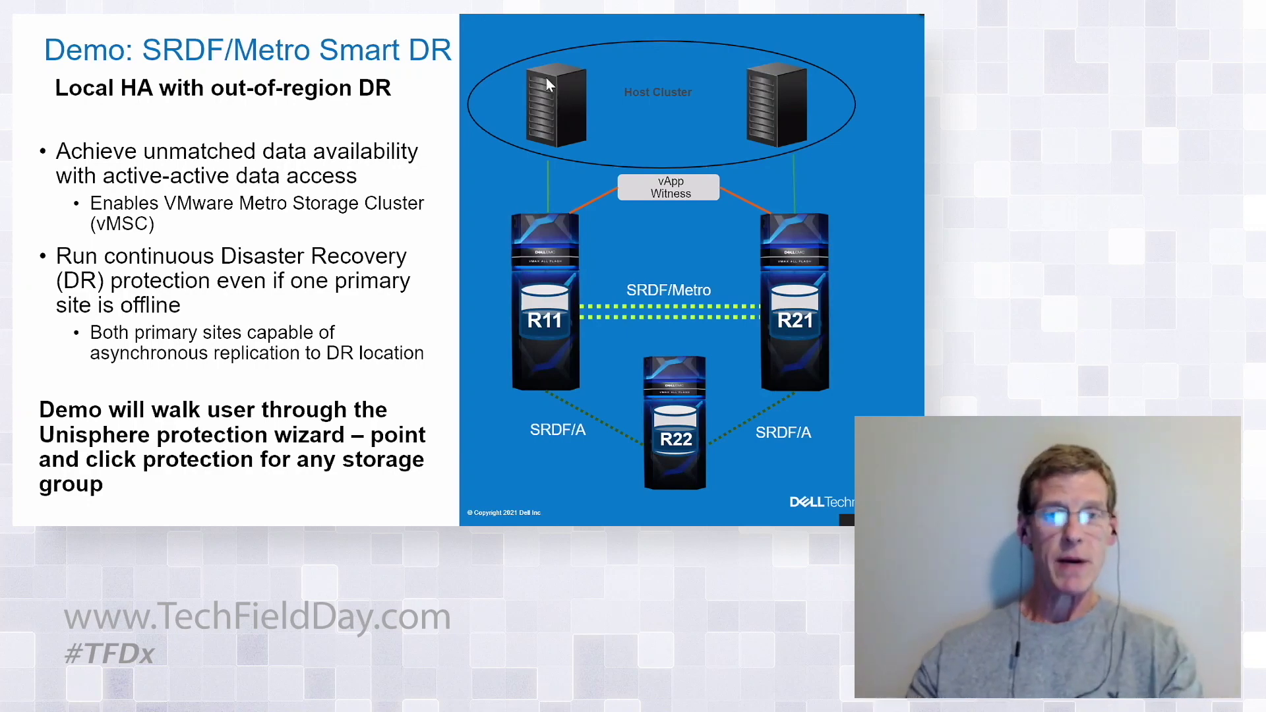
Step: Exit the slideshow to edit the 'Demo: SRDF/Metro Smart DR' slide in Normal view
key(Escape)
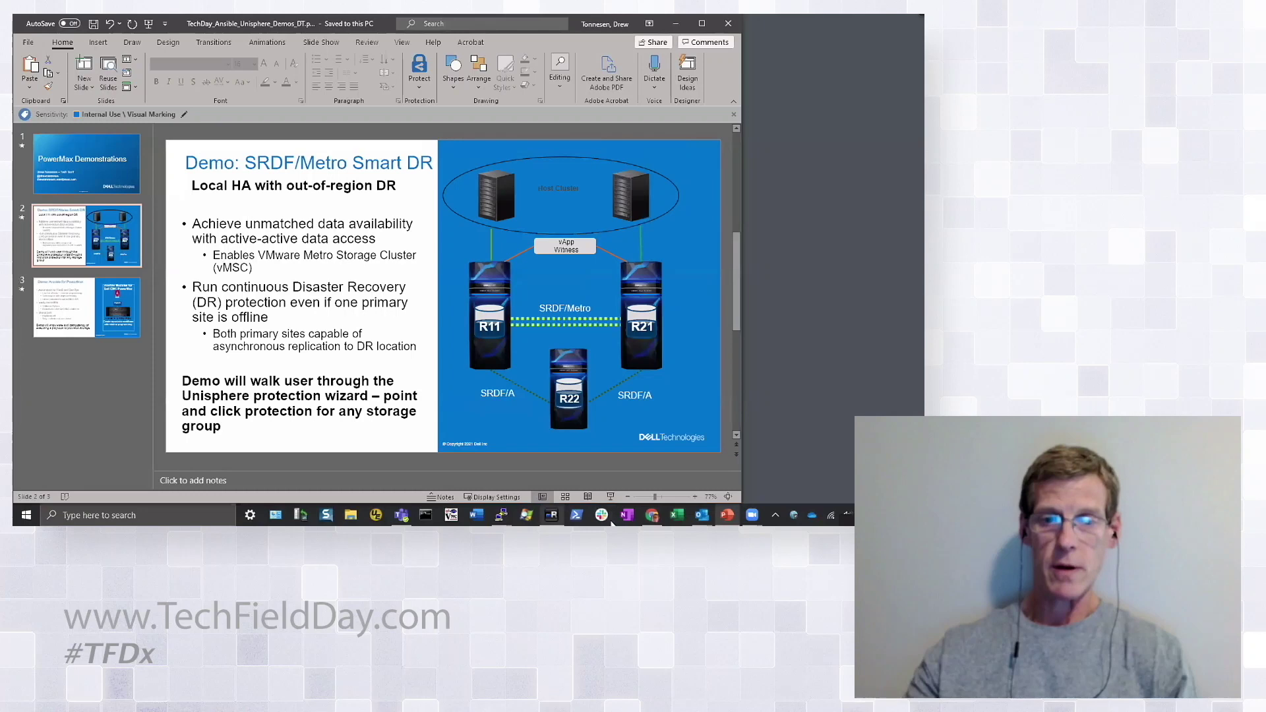
Step: In the Unisphere Storage Groups list, select B_ORARAC_METRODR_sg and launch its Protect wizard
click(652, 514)
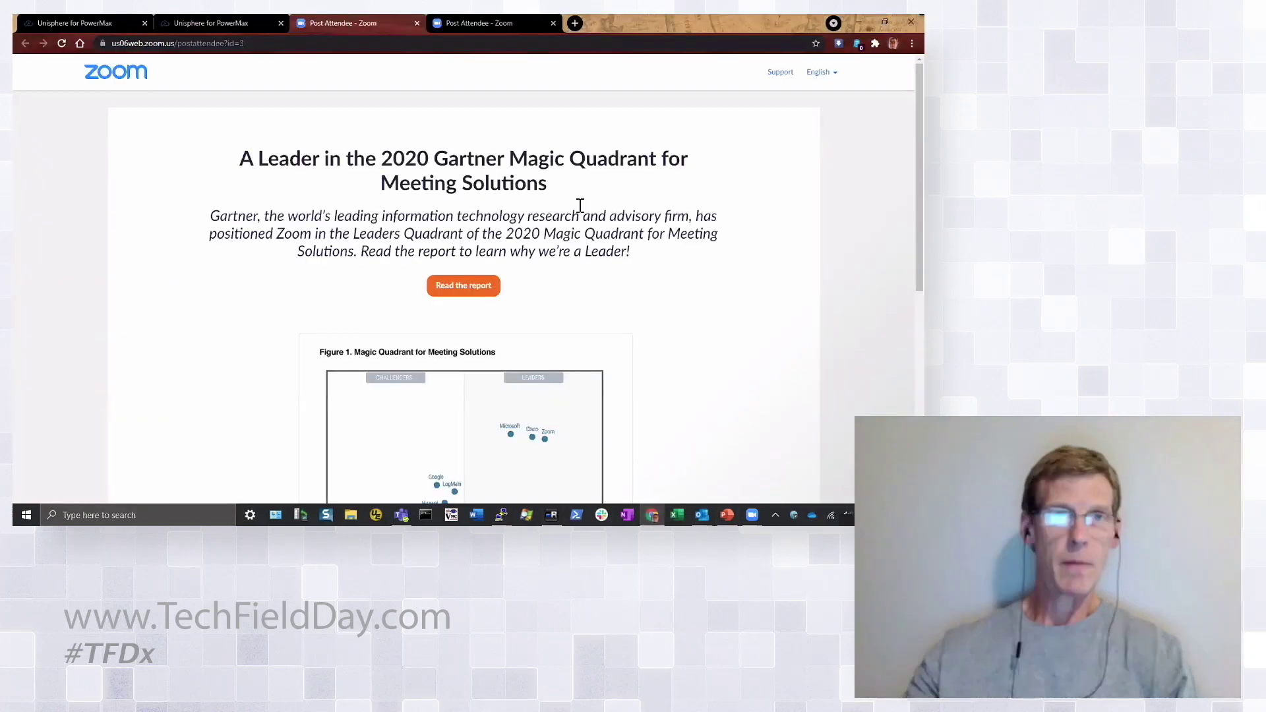
click(75, 22)
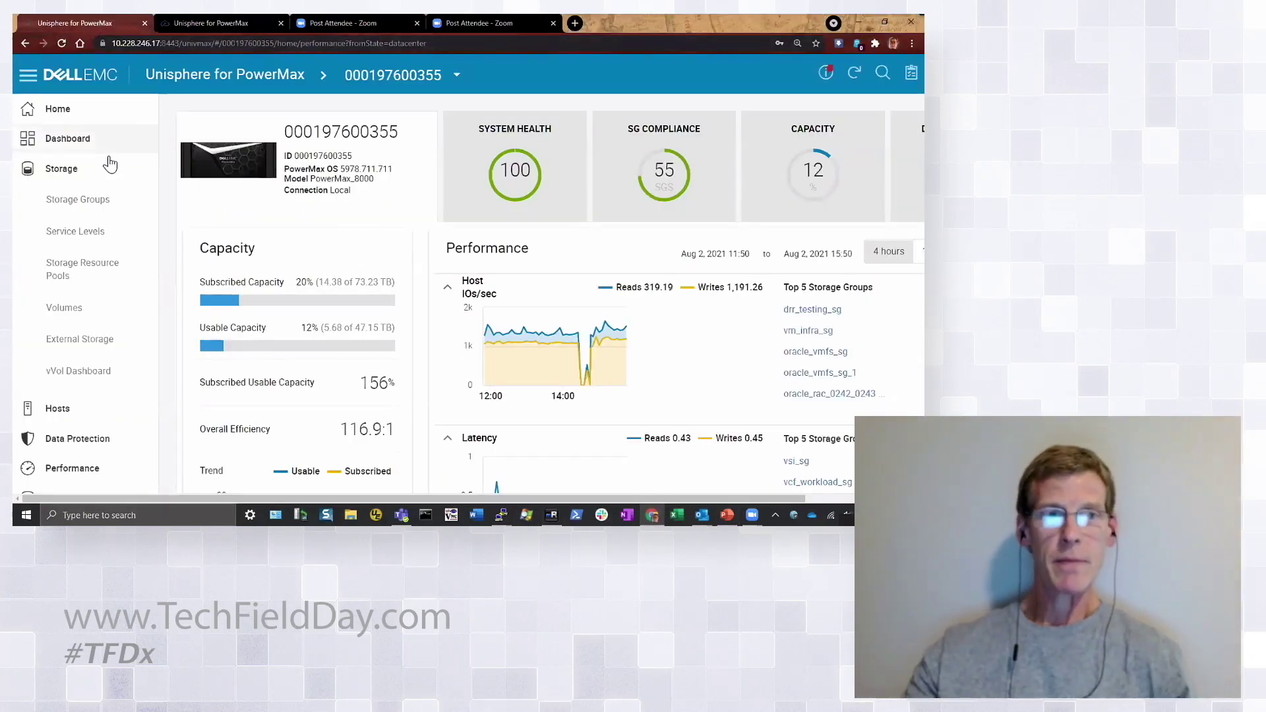
click(87, 200)
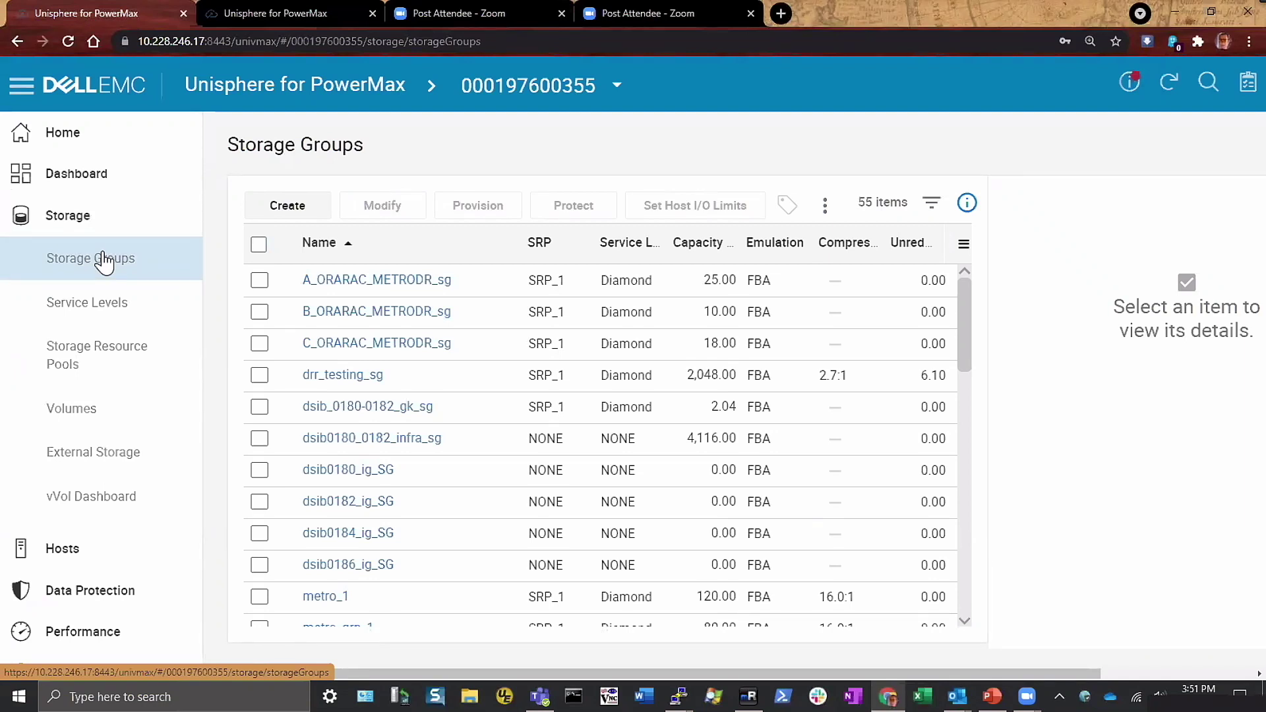
click(259, 313)
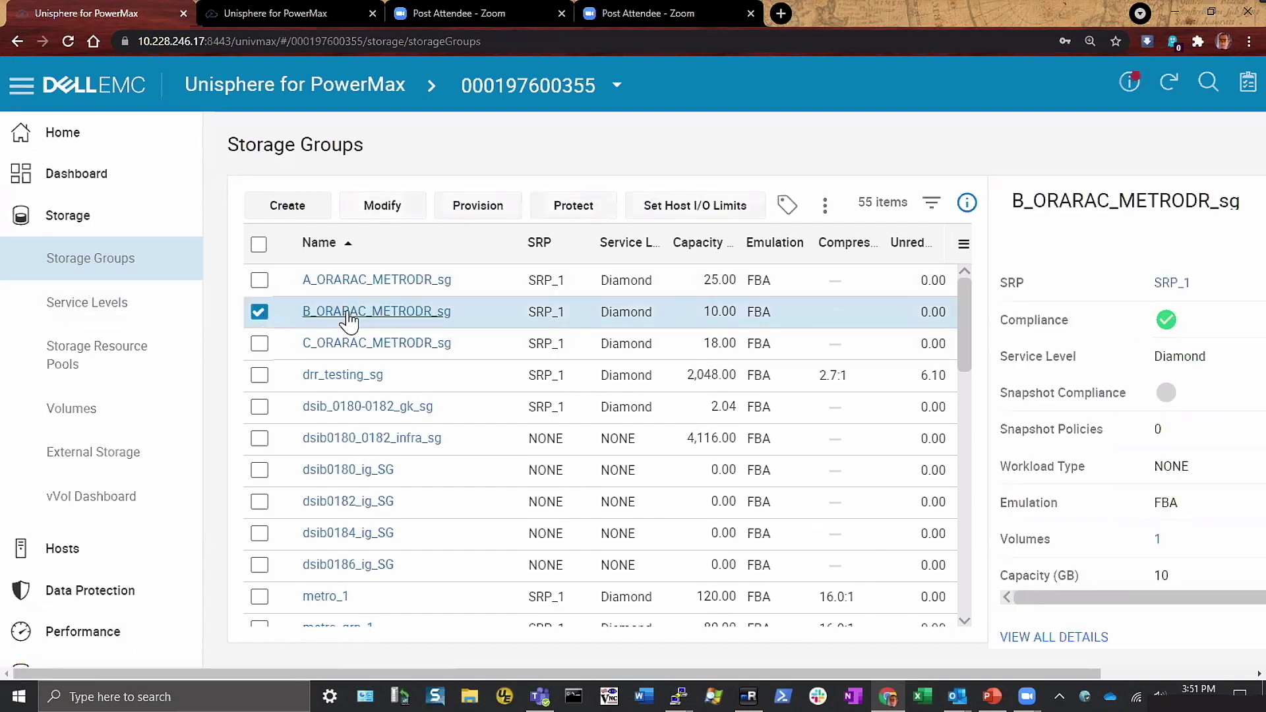
click(574, 207)
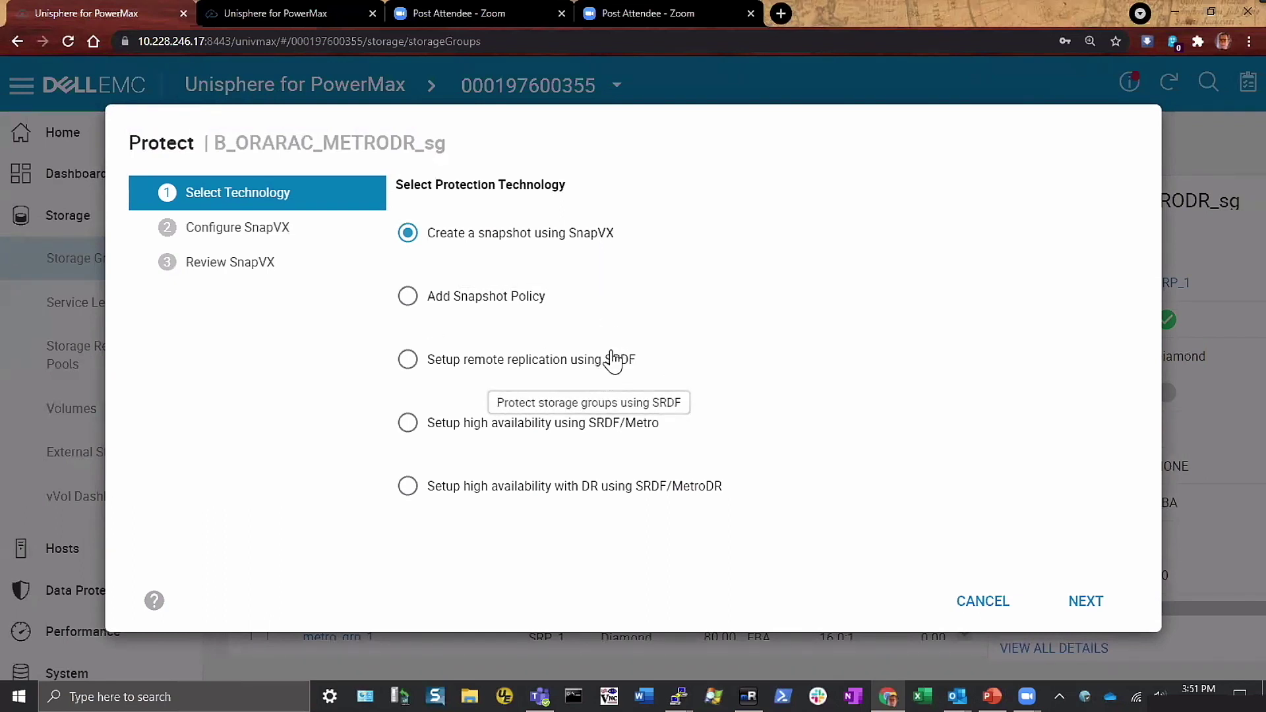
click(408, 488)
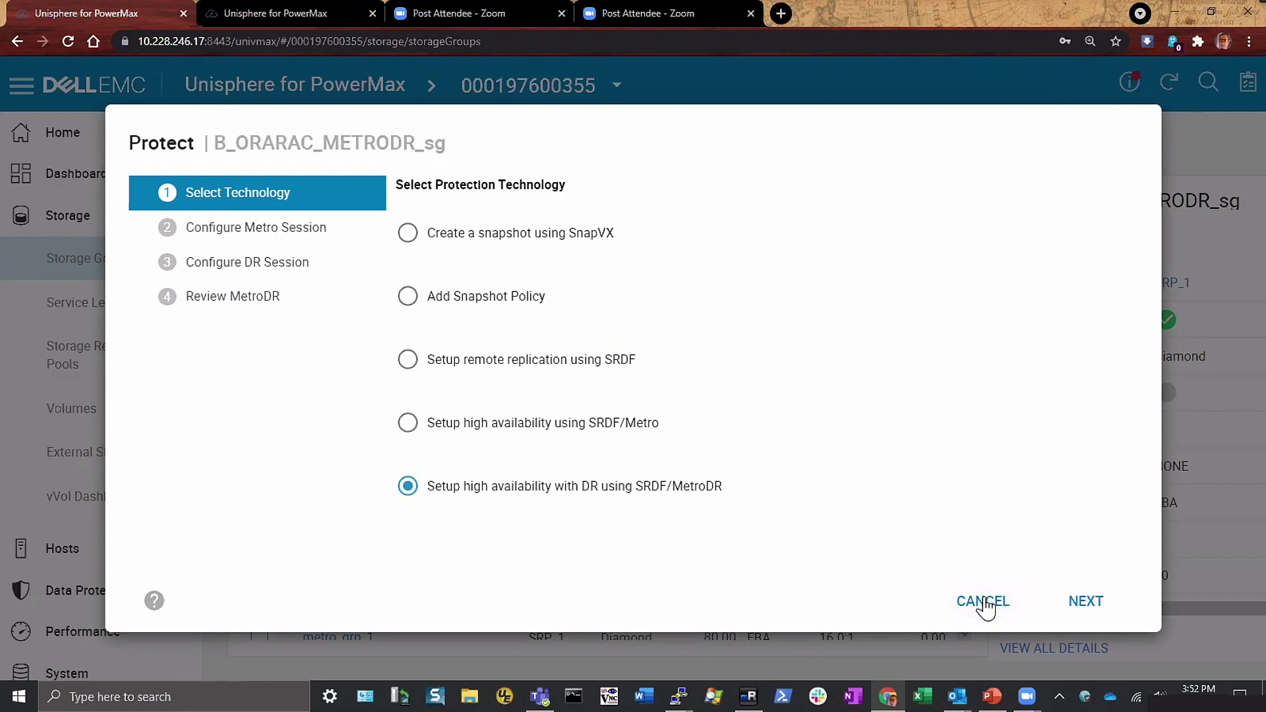
click(1086, 601)
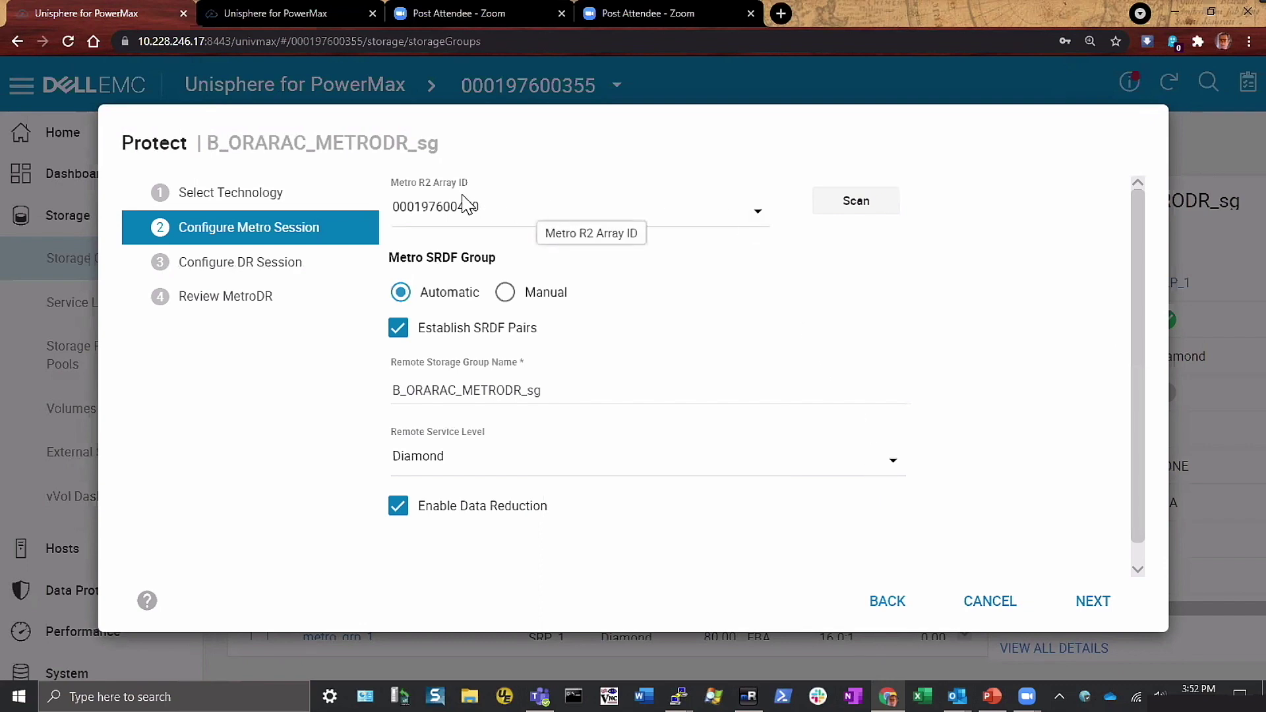
click(758, 223)
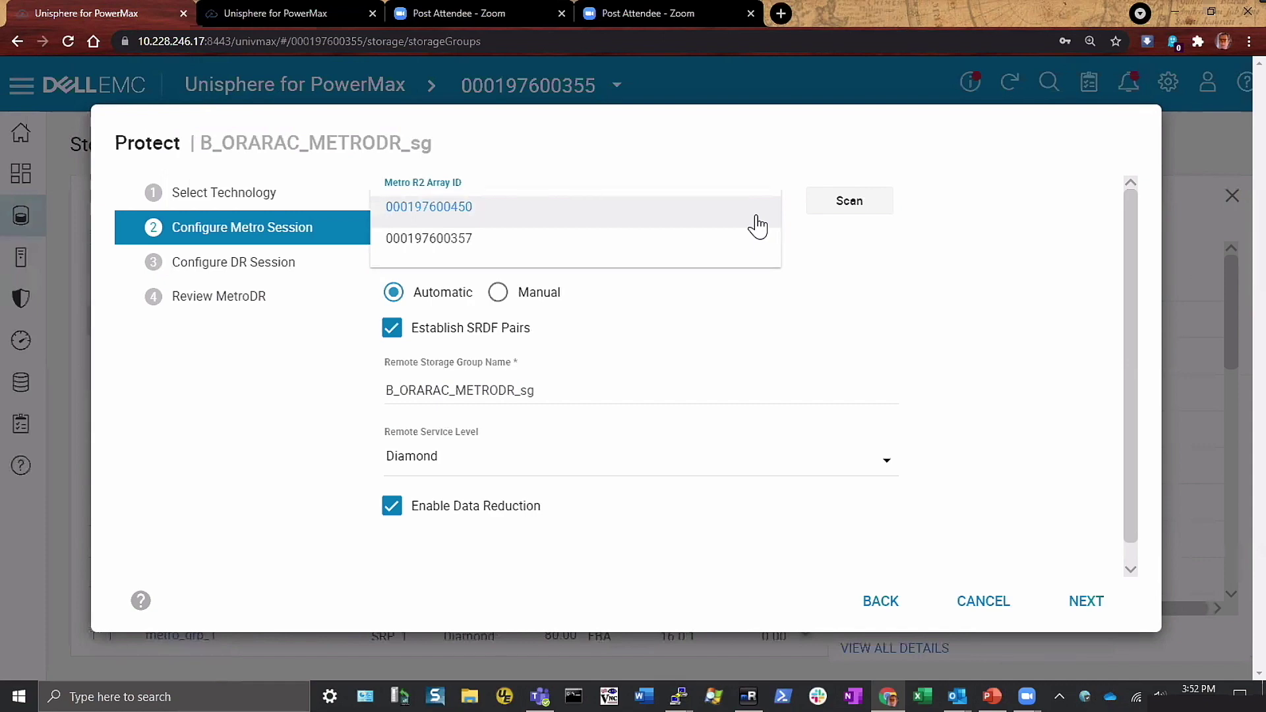
click(639, 211)
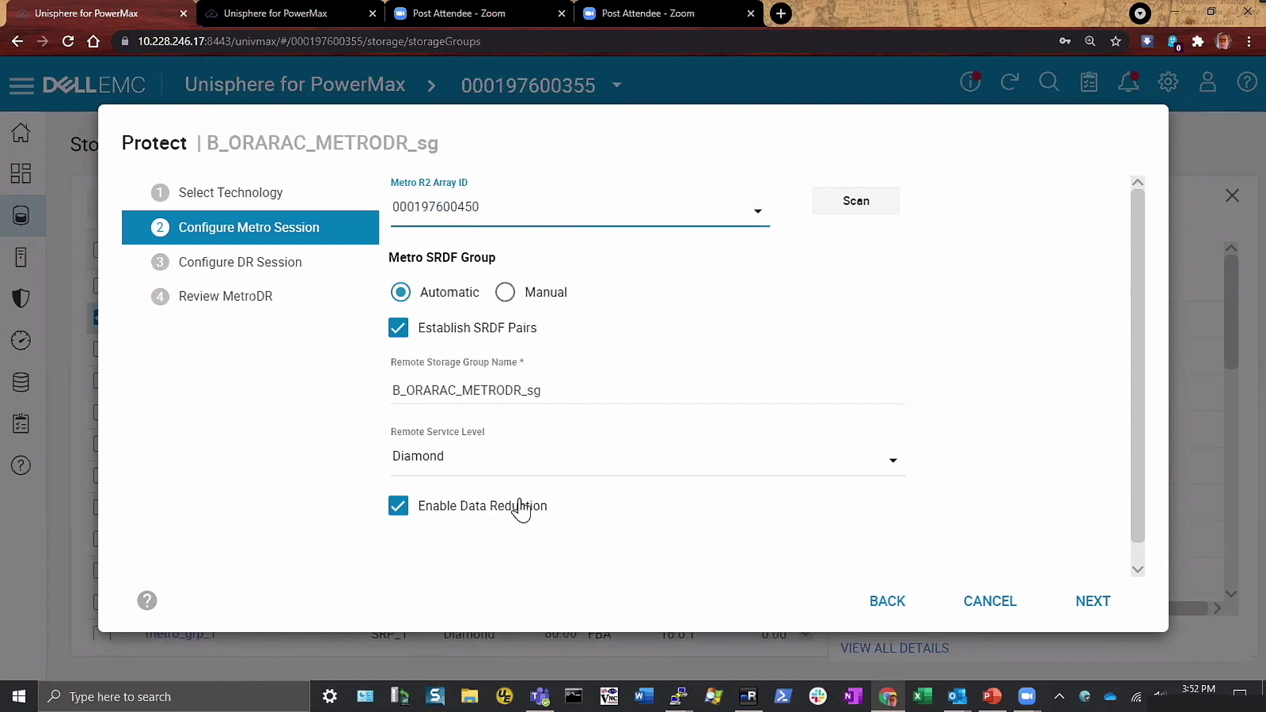
click(1091, 602)
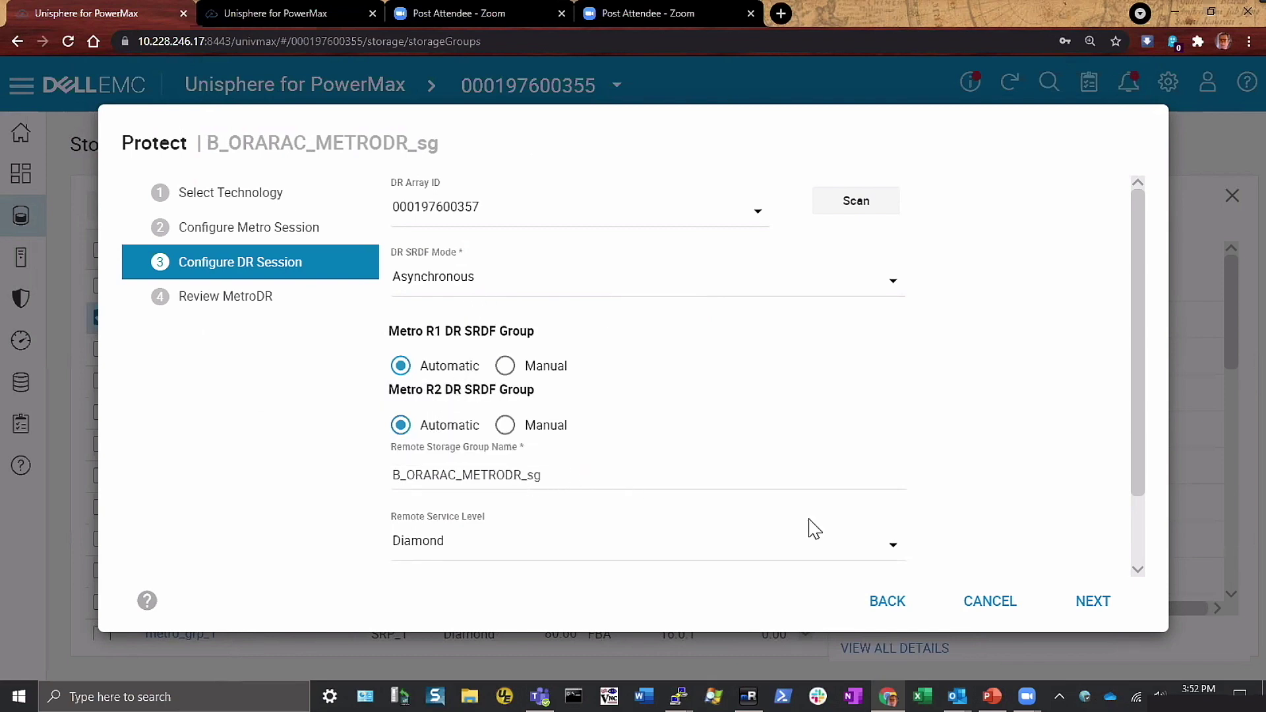
Step: On Review MetroDR, rename the environment to B_ORARAC_METRODR and choose to run the job now
click(1083, 603)
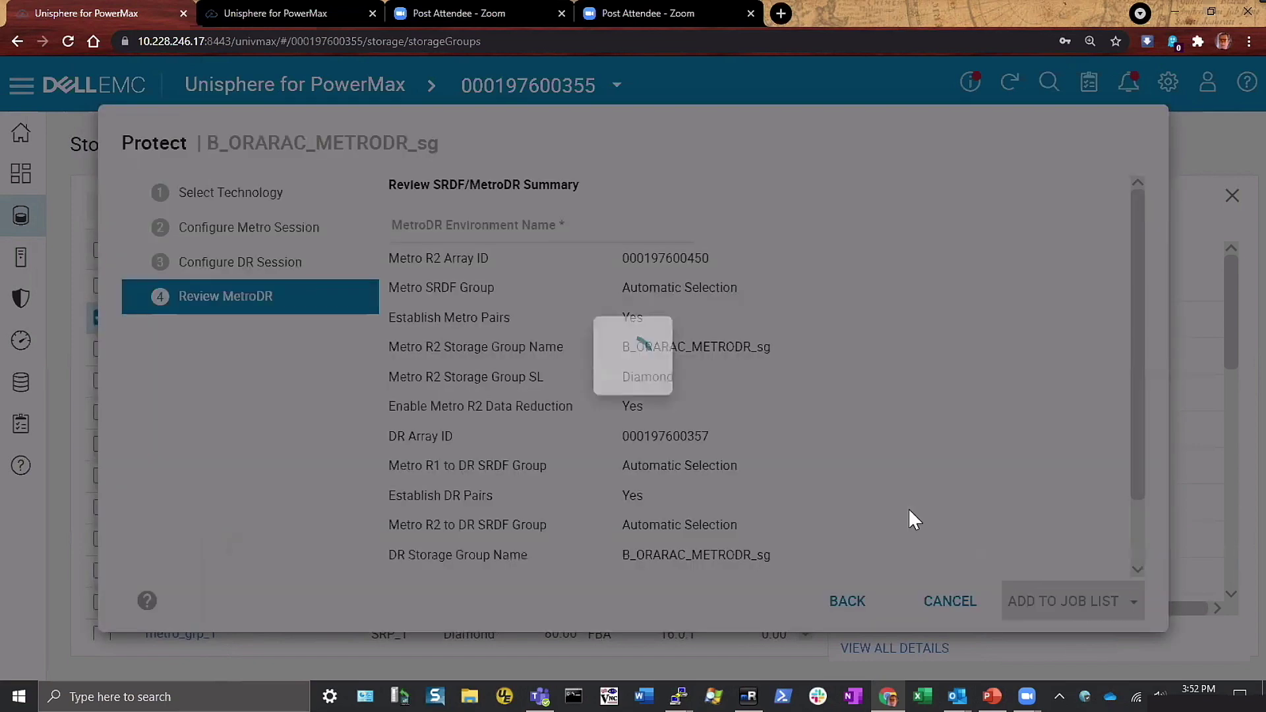
scroll(1141, 372, down, 2)
scroll(1161, 500, up, 2)
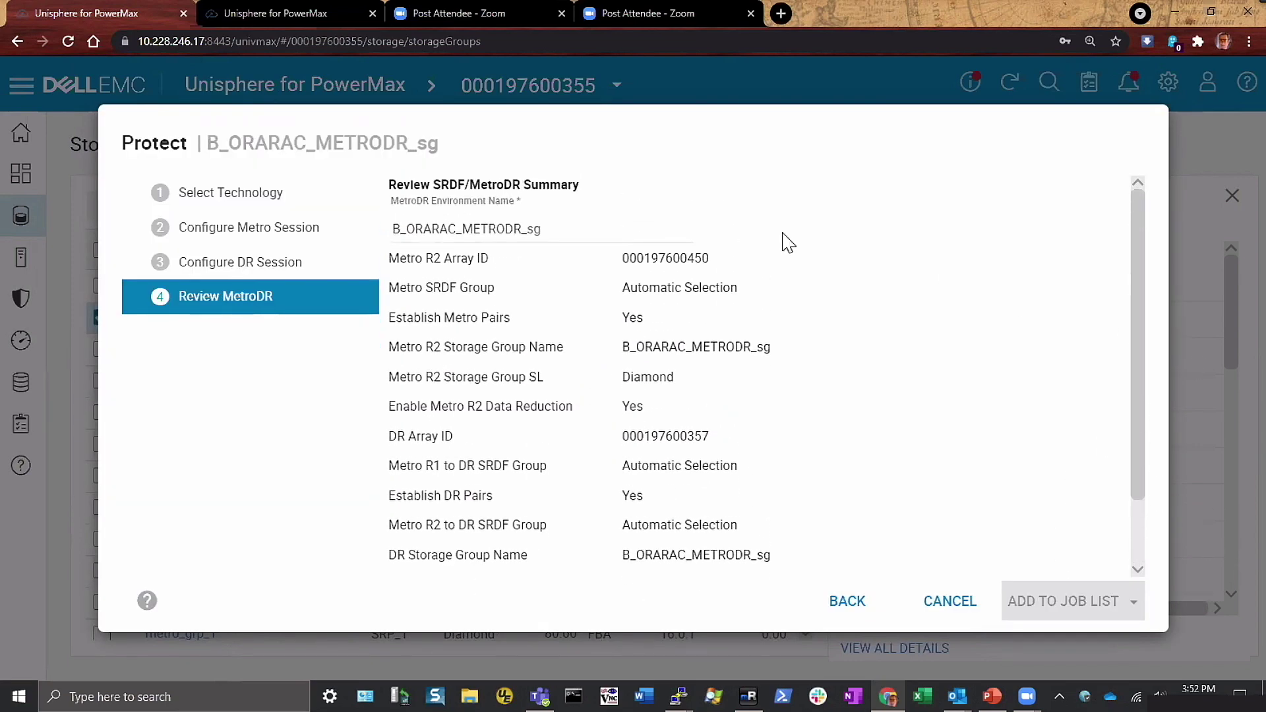
click(558, 231)
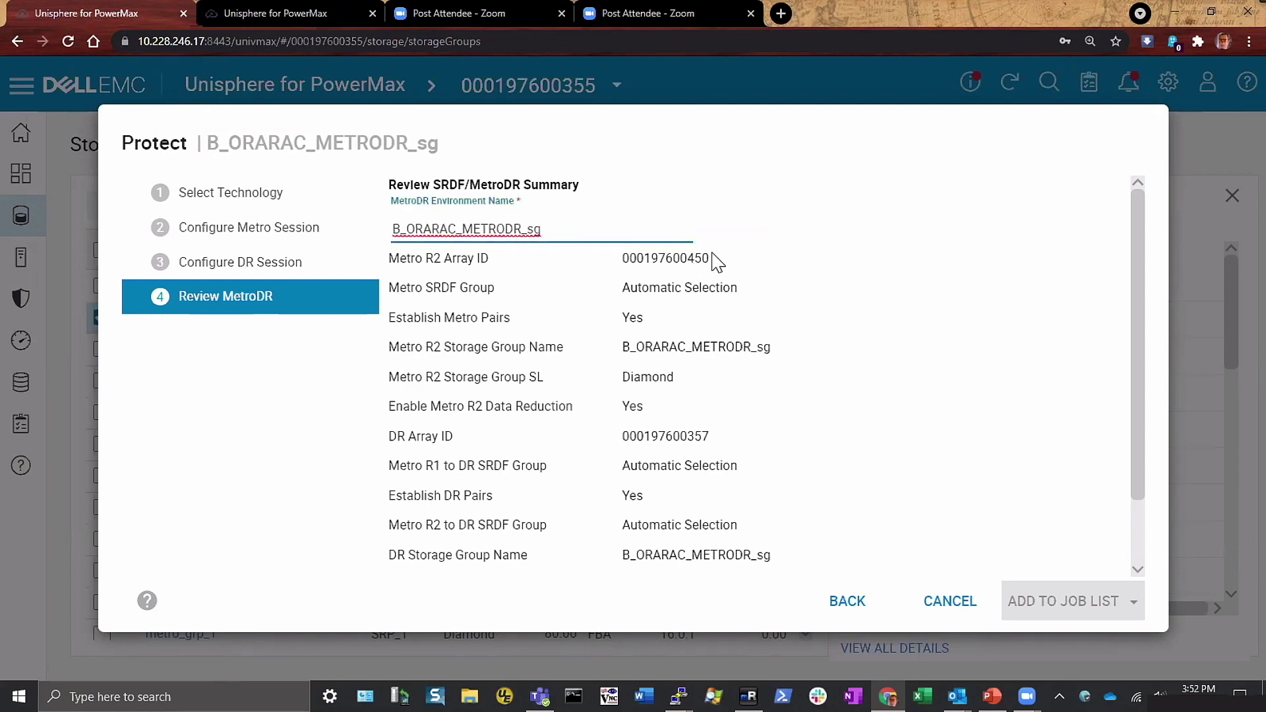
key(BackSpace)
key(BackSpace)
key(BackSpace)
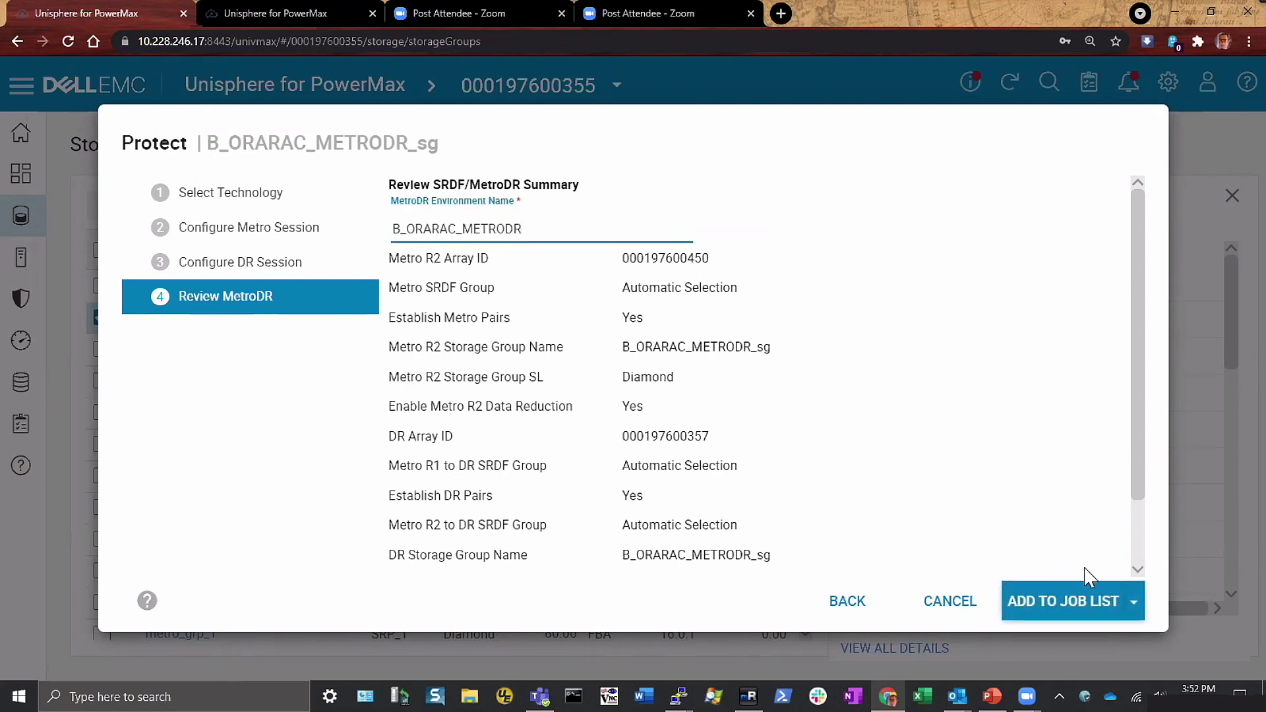
click(1135, 601)
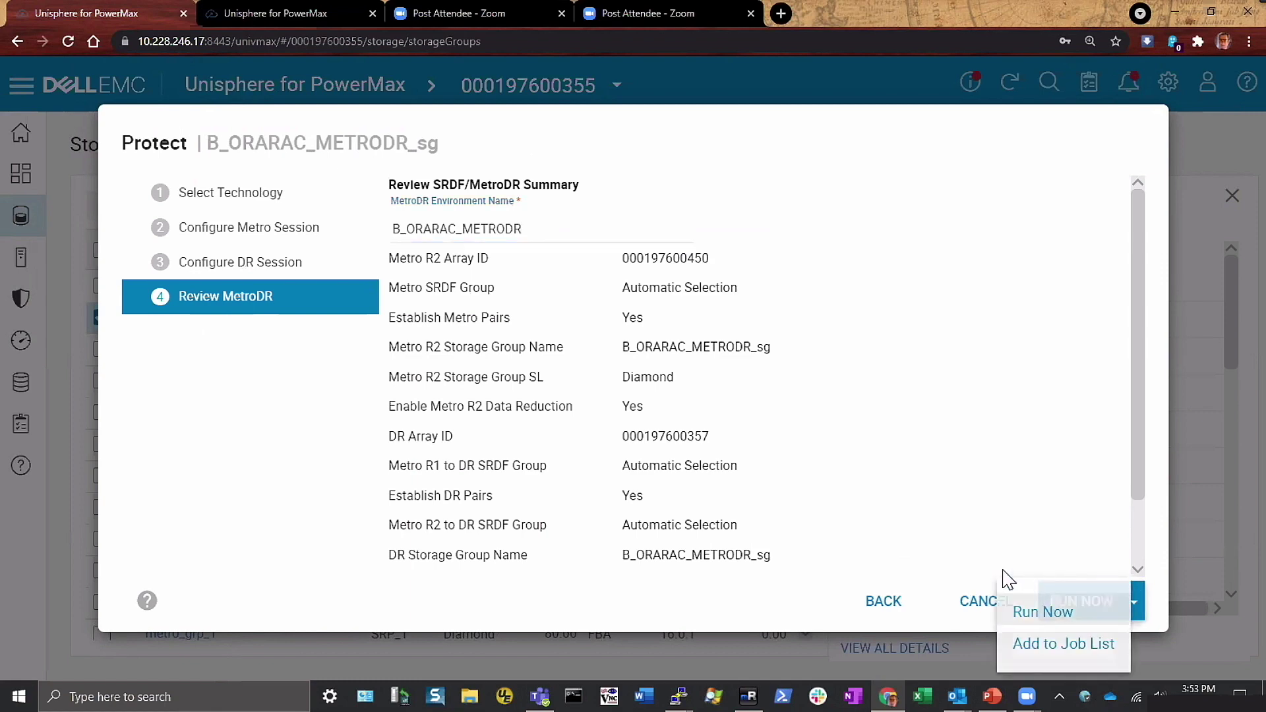
click(1034, 600)
click(523, 389)
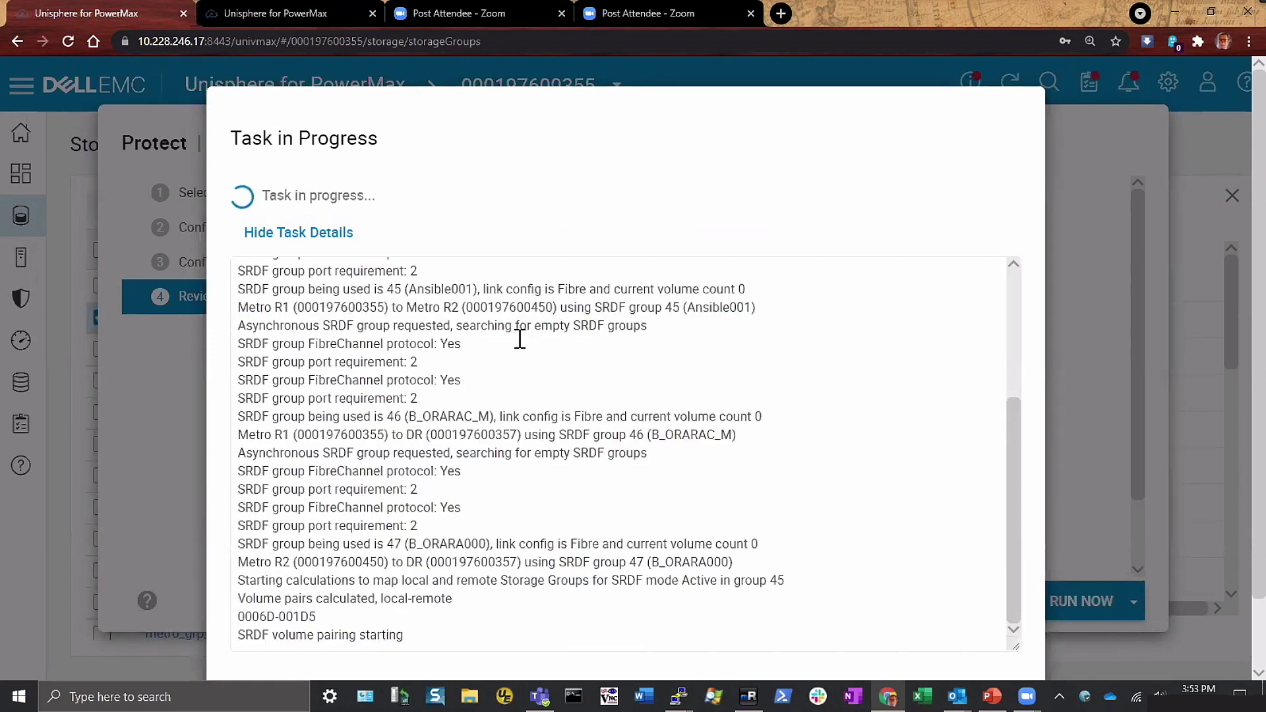
click(263, 16)
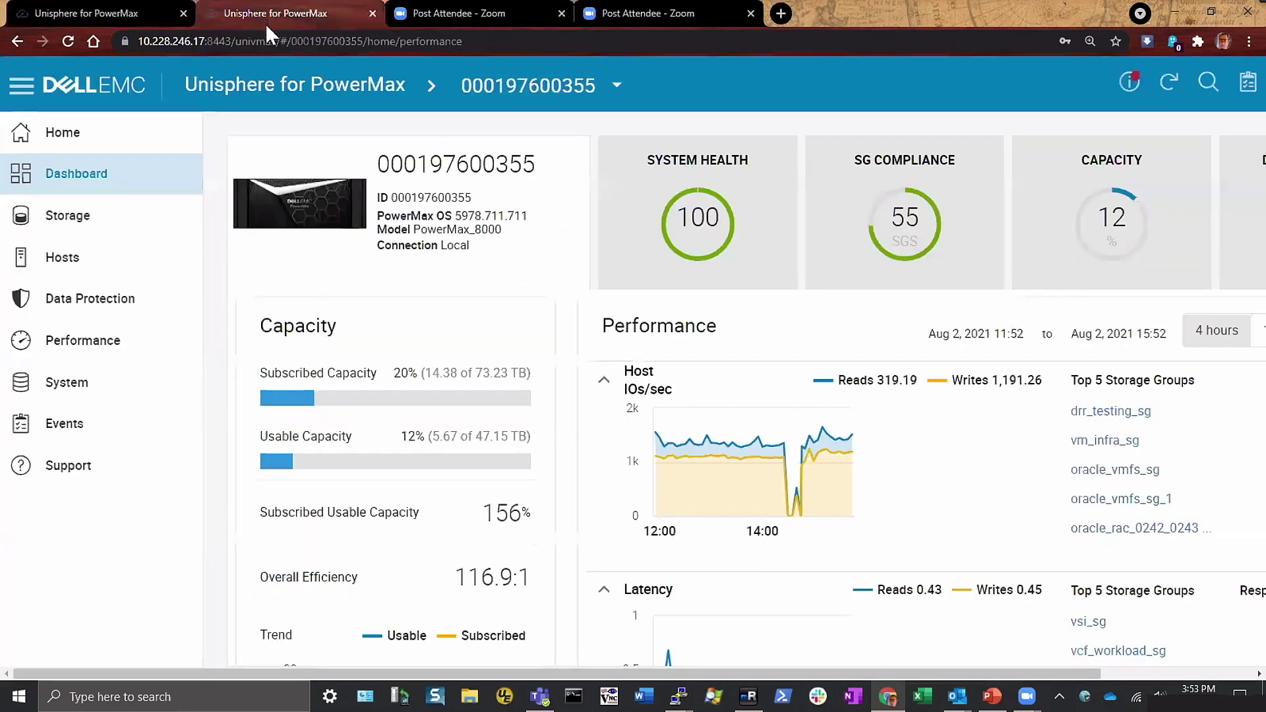
Step: From A_ORARAC_METRODR_sg's details panel, follow the 'Yes' MetroDR Environments link
click(58, 224)
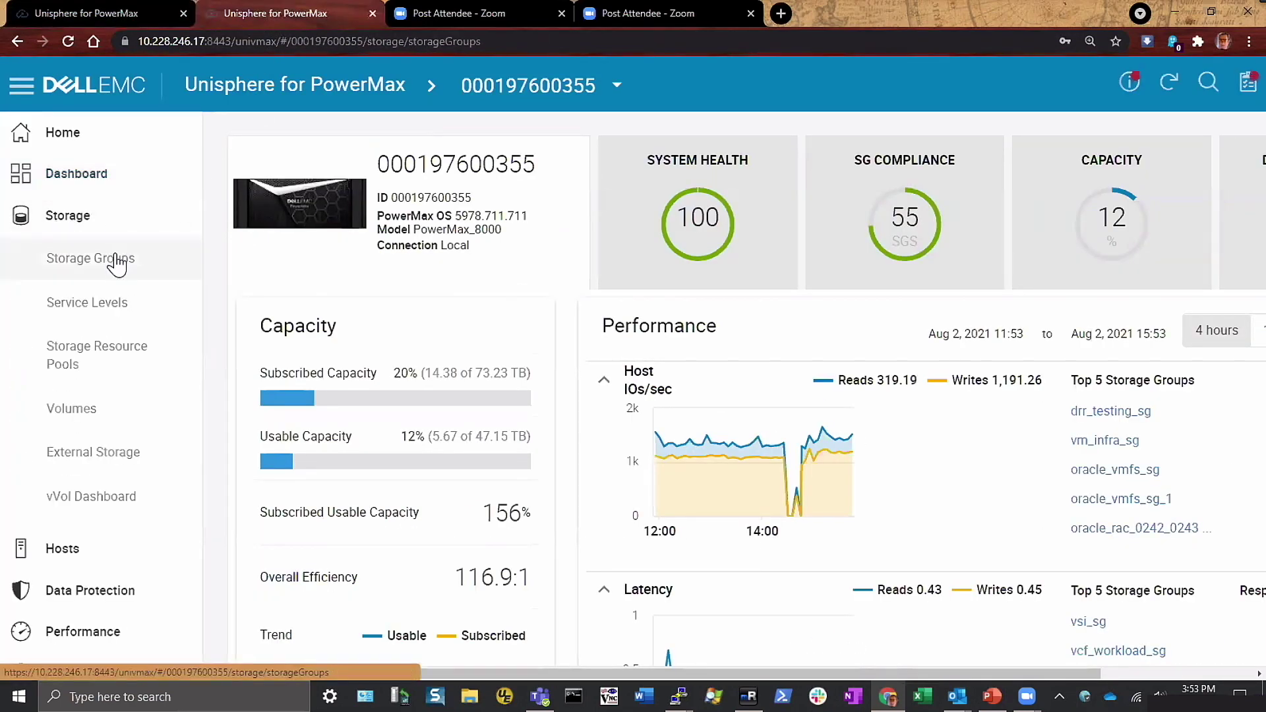
click(80, 264)
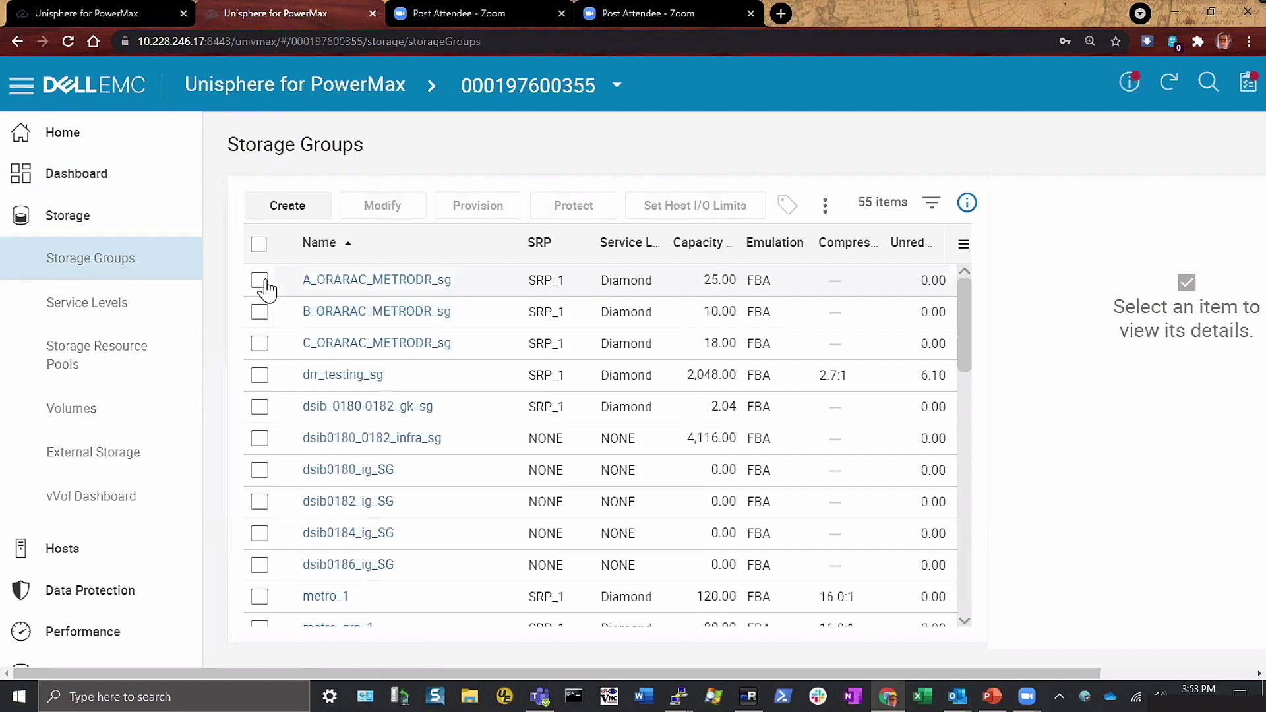
click(373, 290)
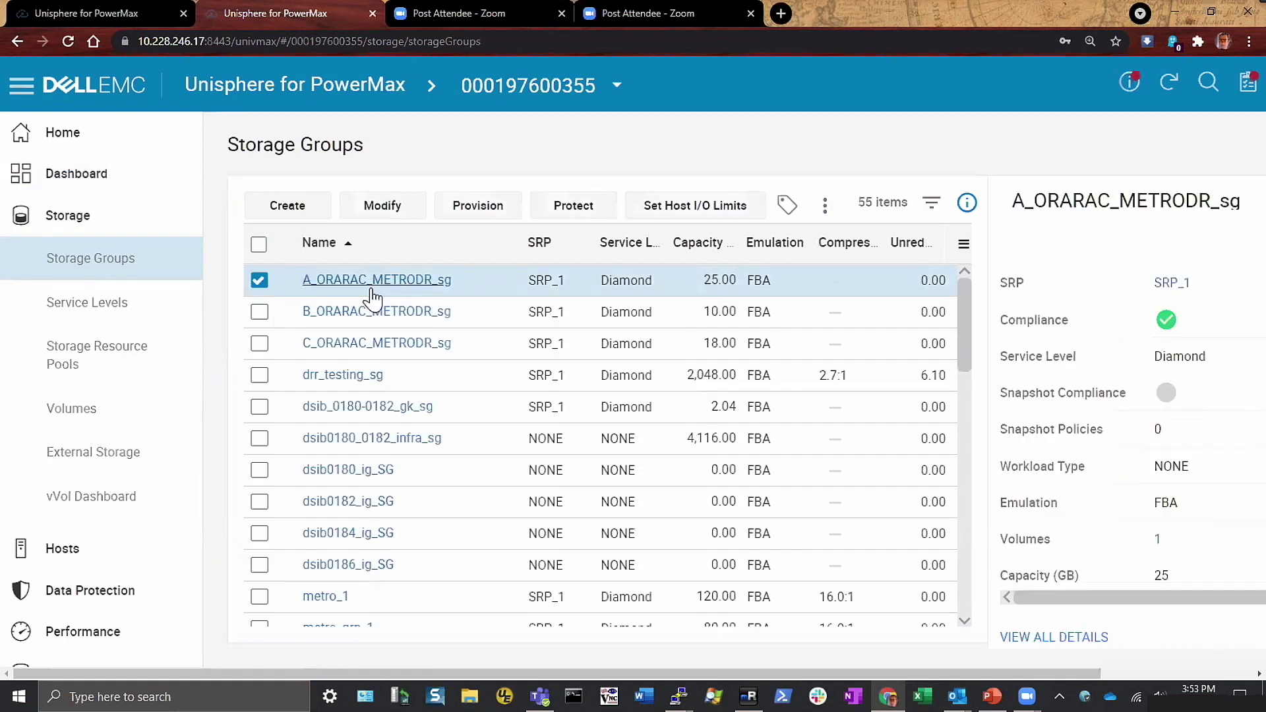
scroll(1216, 343, down, 7)
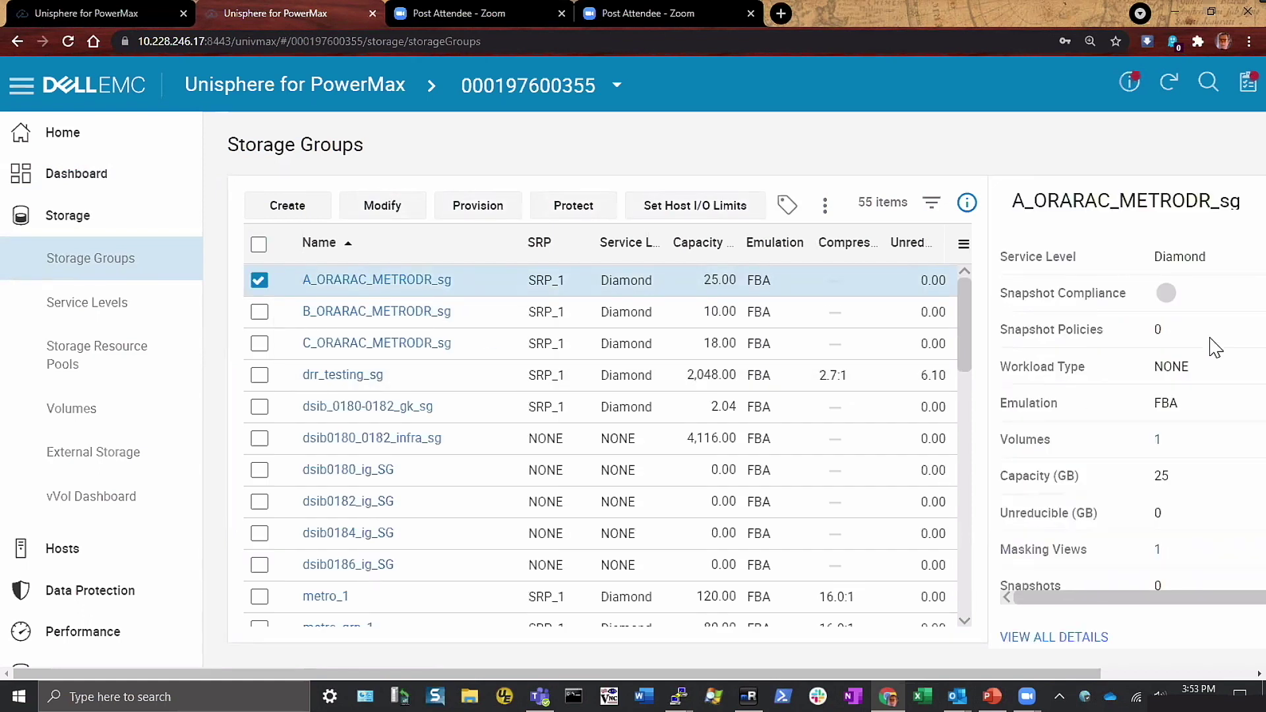
scroll(1218, 358, down, 3)
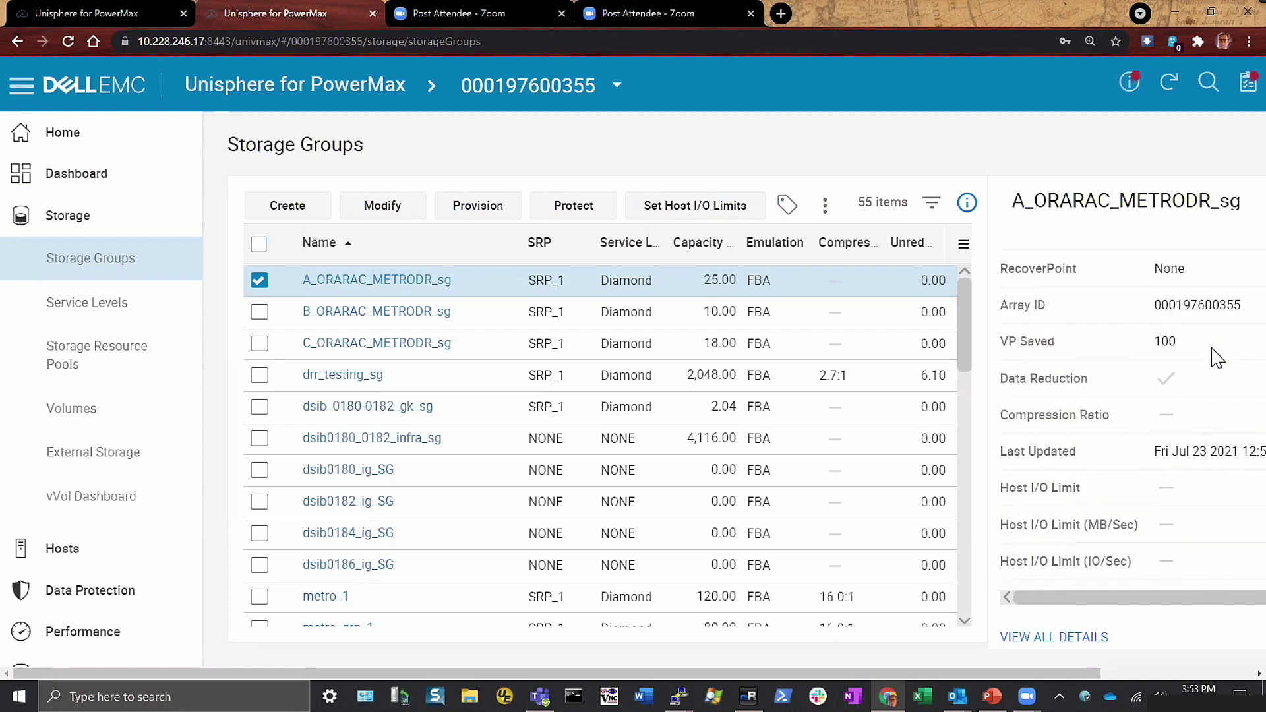
scroll(1218, 359, up, 5)
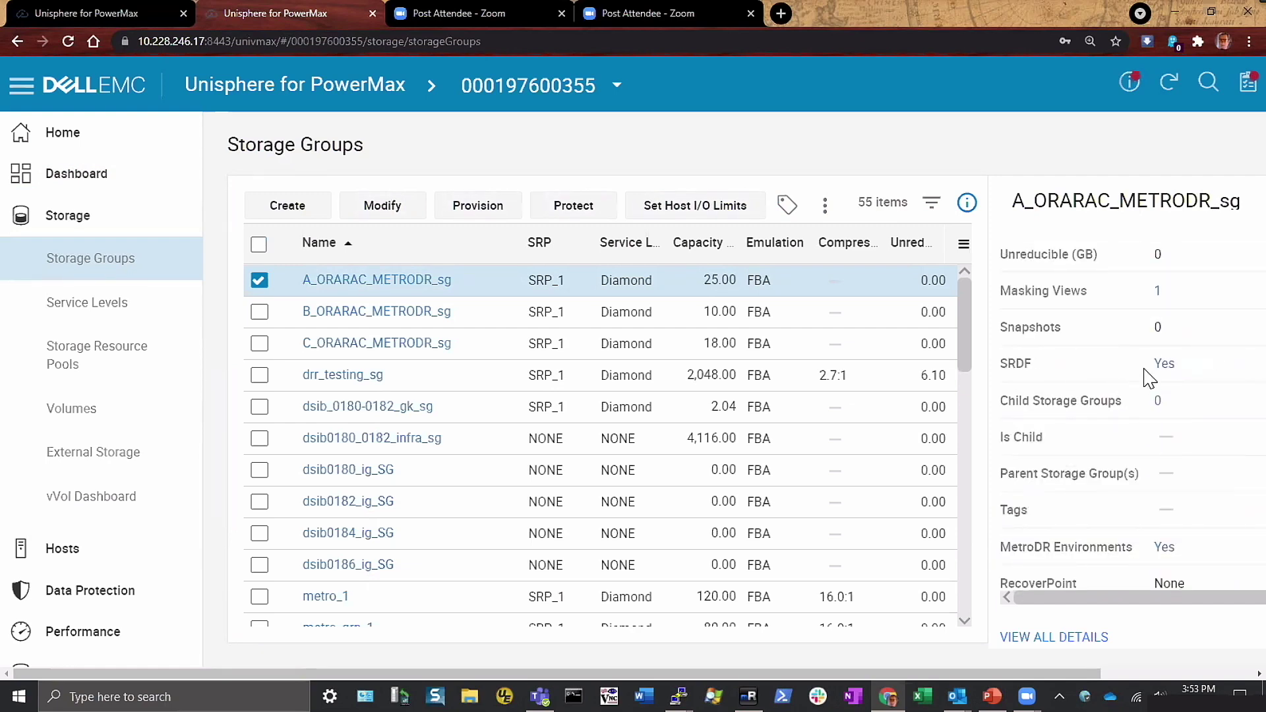
drag(1018, 550, 1121, 566)
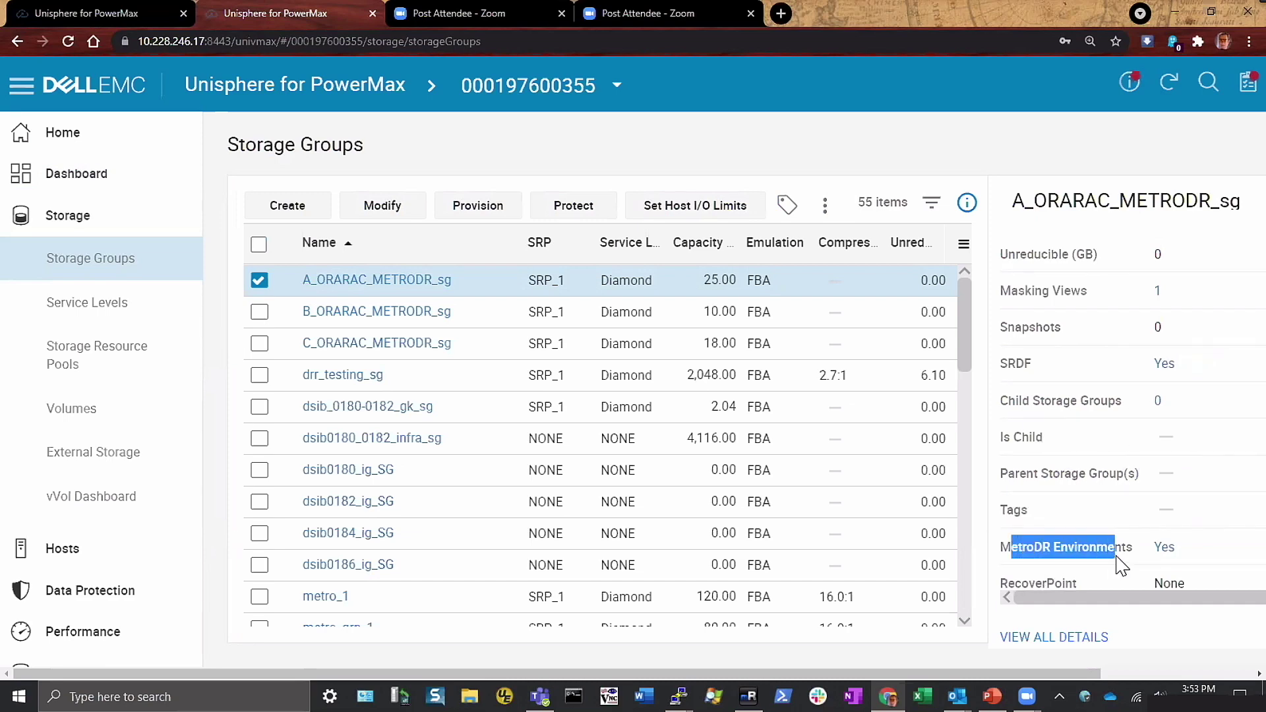
click(1165, 548)
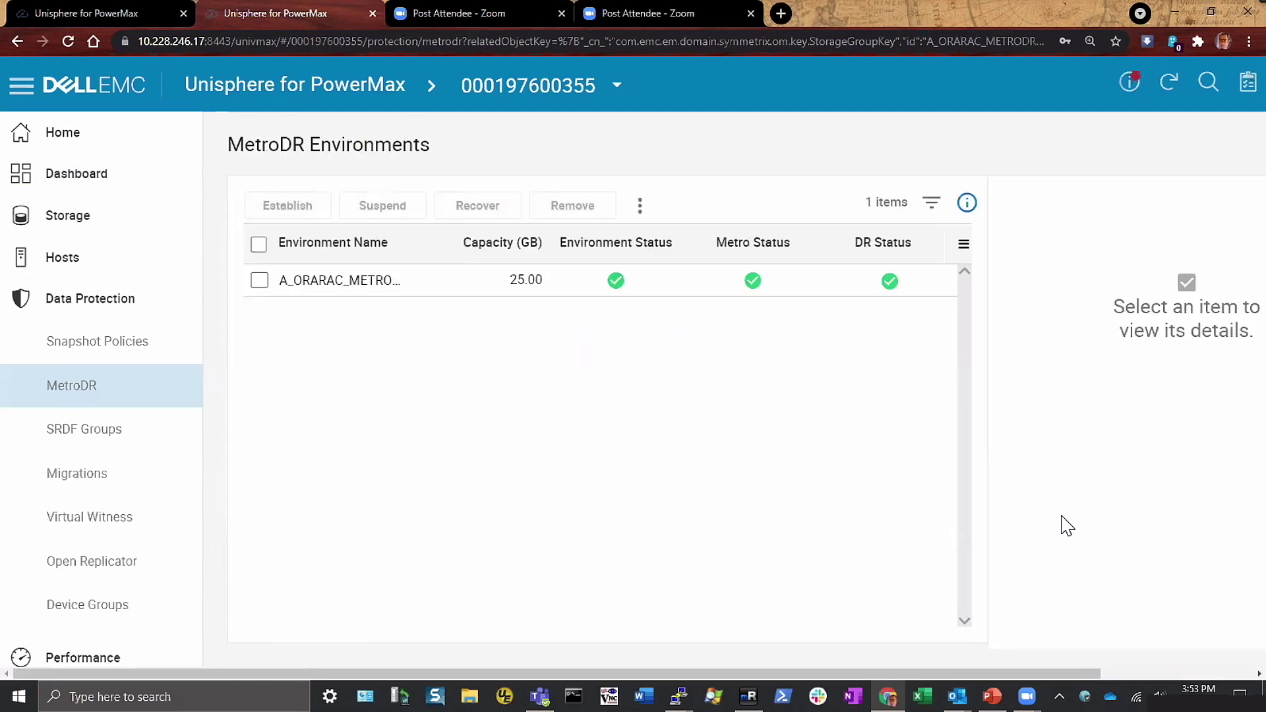
click(456, 288)
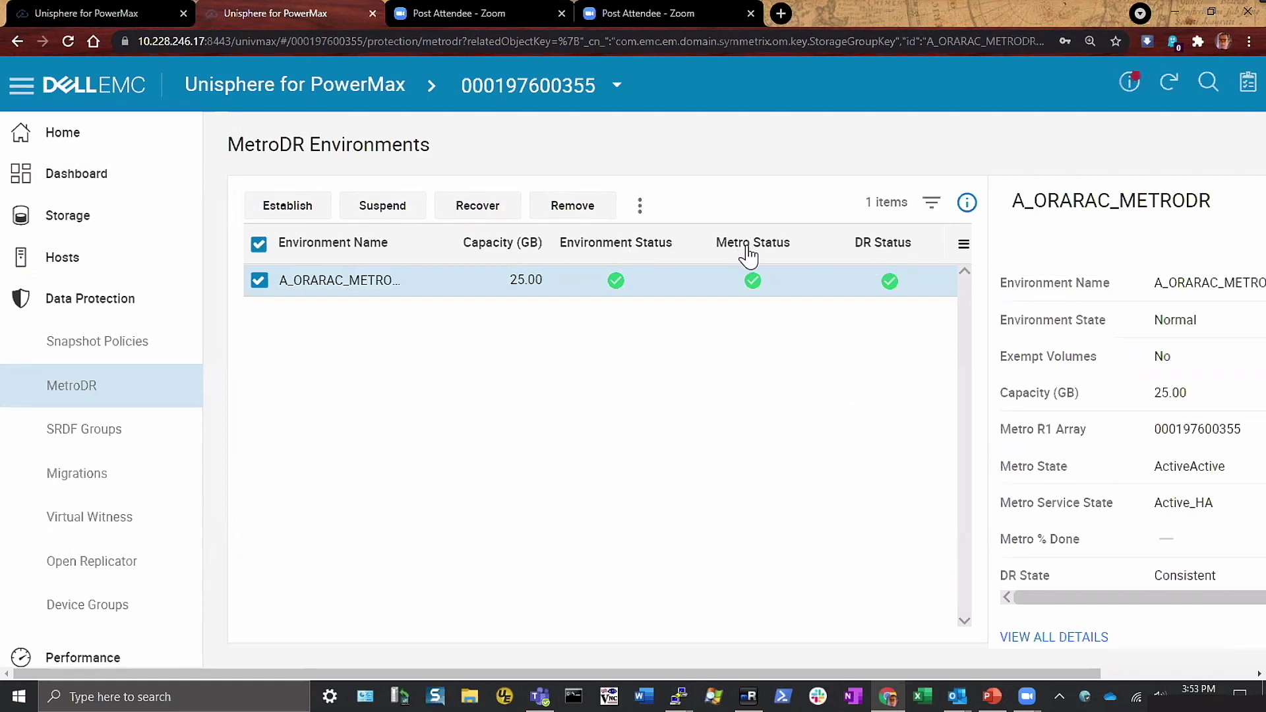
mouse_move(748, 255)
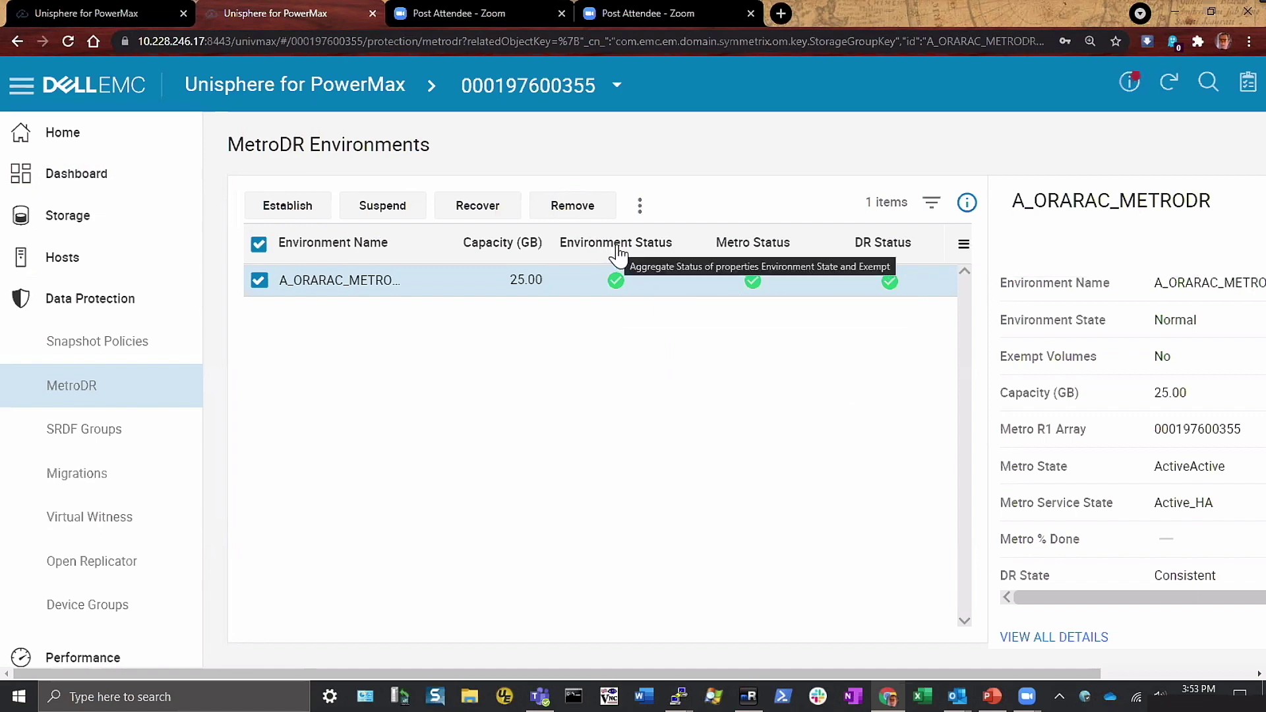
scroll(1181, 417, down, 1)
scroll(1181, 417, down, 4)
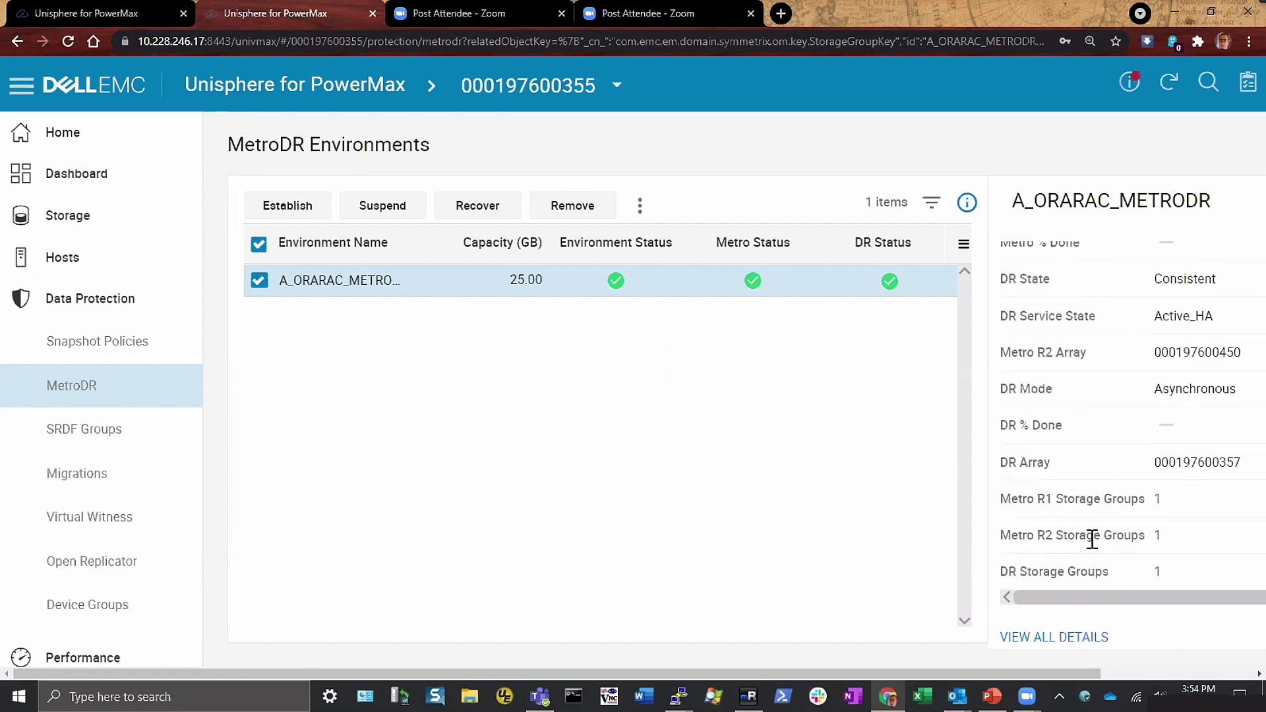
click(1082, 601)
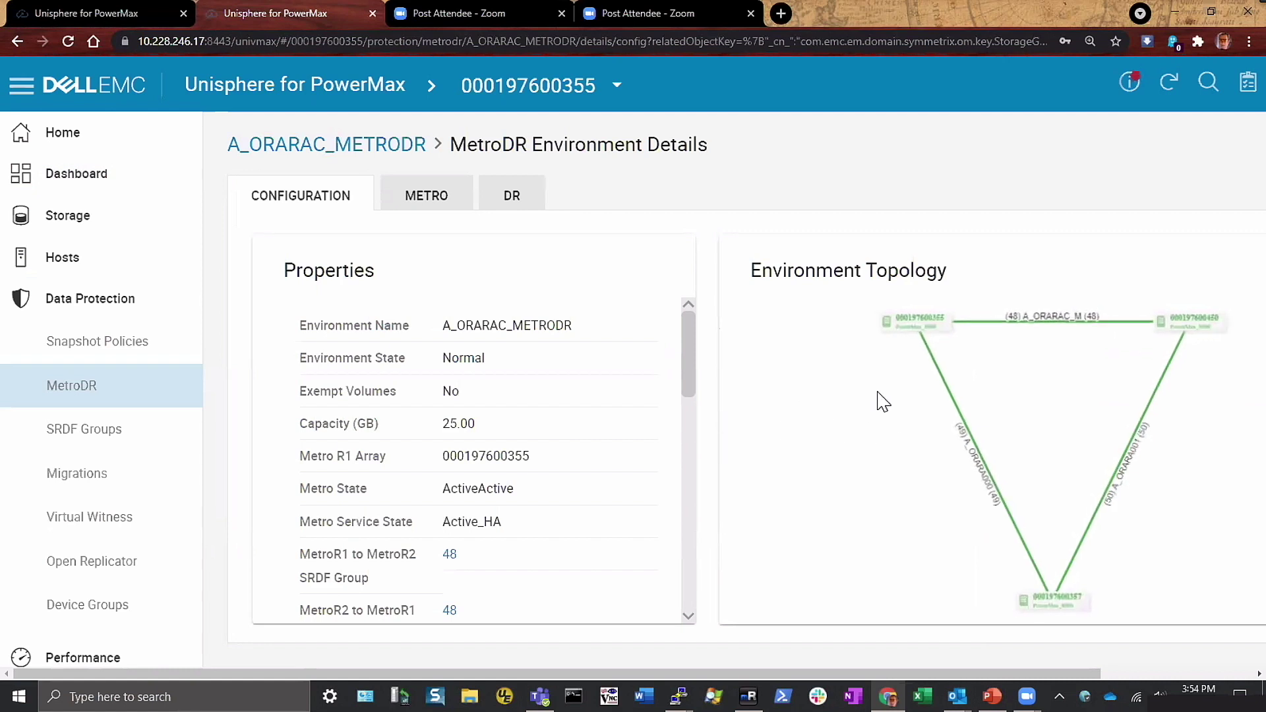
mouse_move(913, 327)
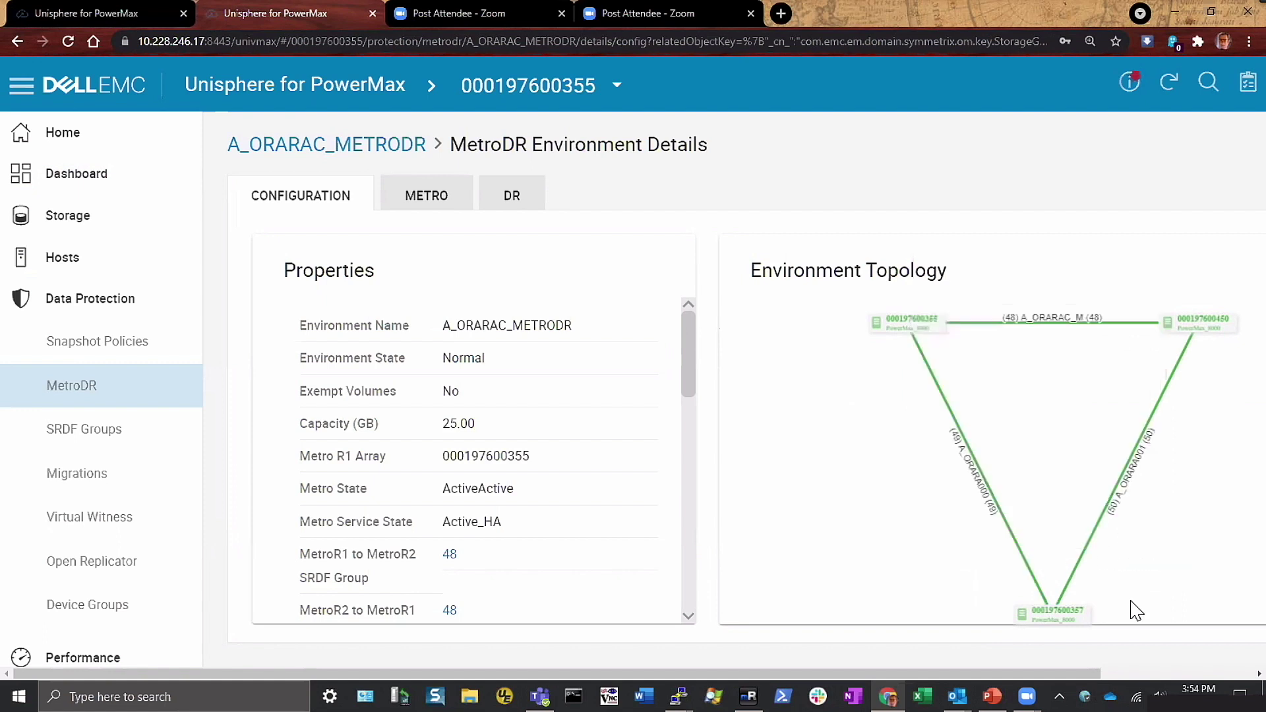
mouse_move(1193, 337)
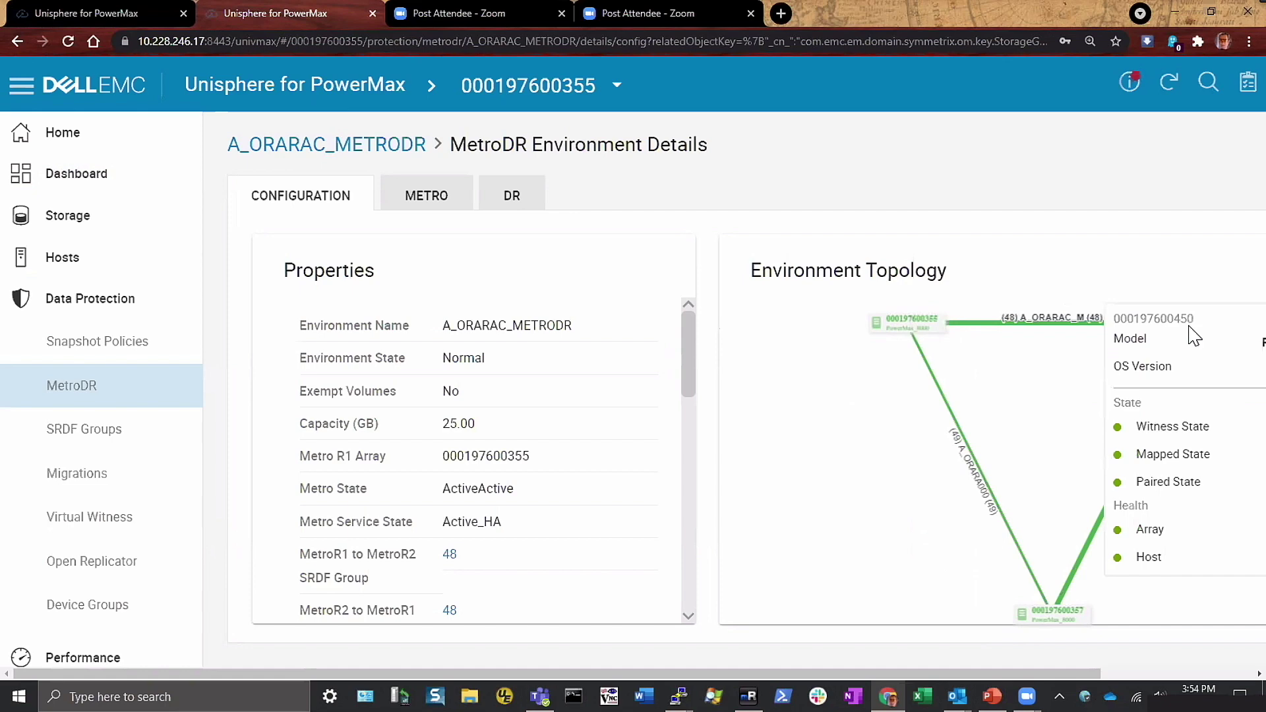
mouse_move(1048, 613)
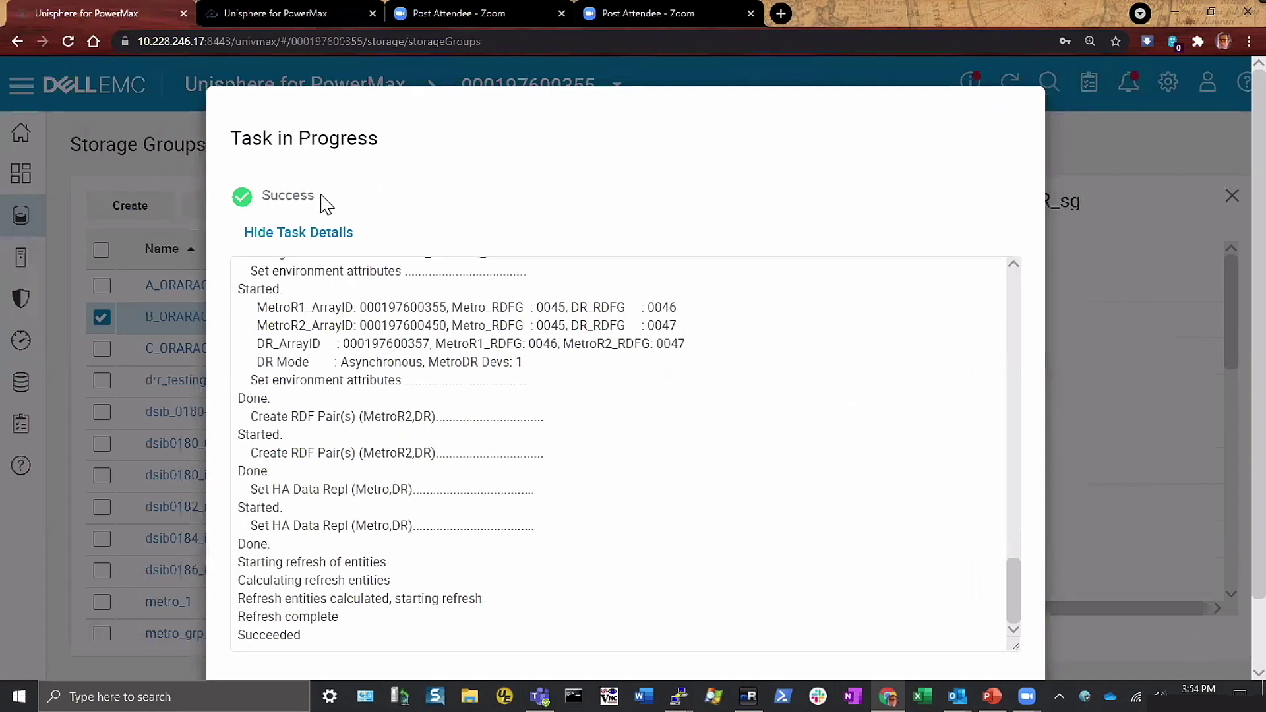
Step: Dismiss the successful MetroDR protection task report to return to the Storage Groups list
scroll(530, 429, down, 2)
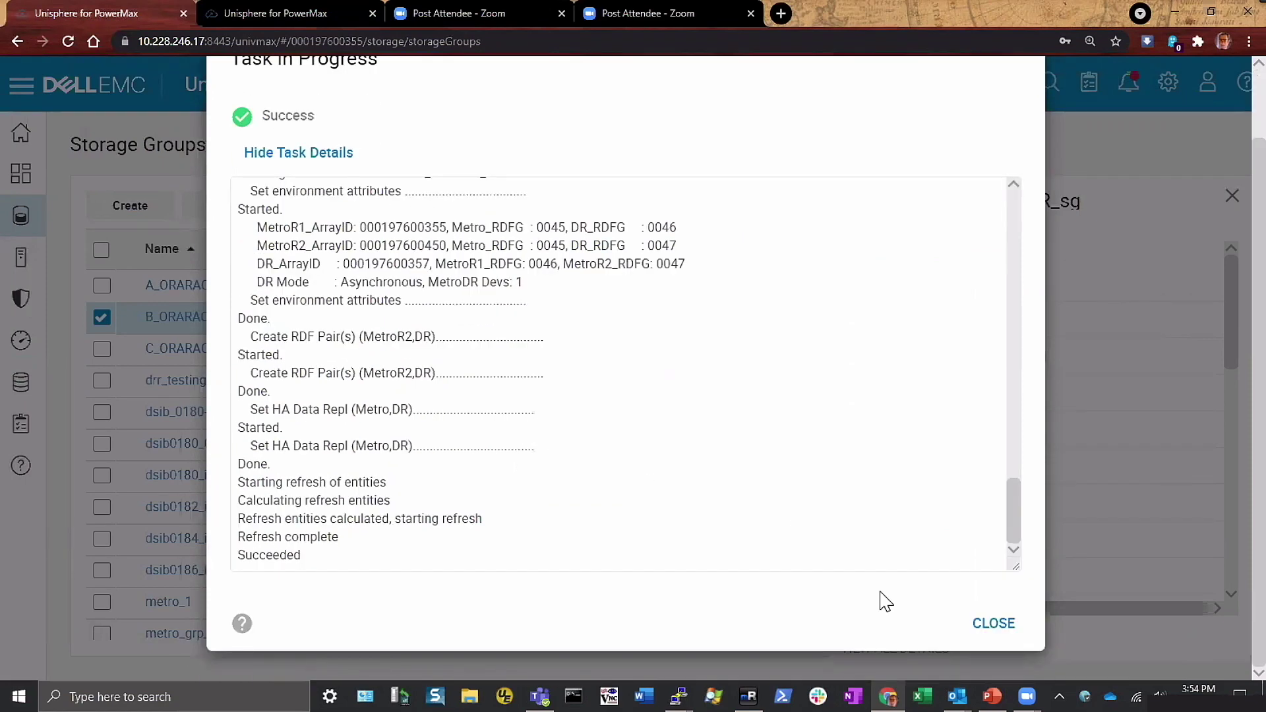
key(Return)
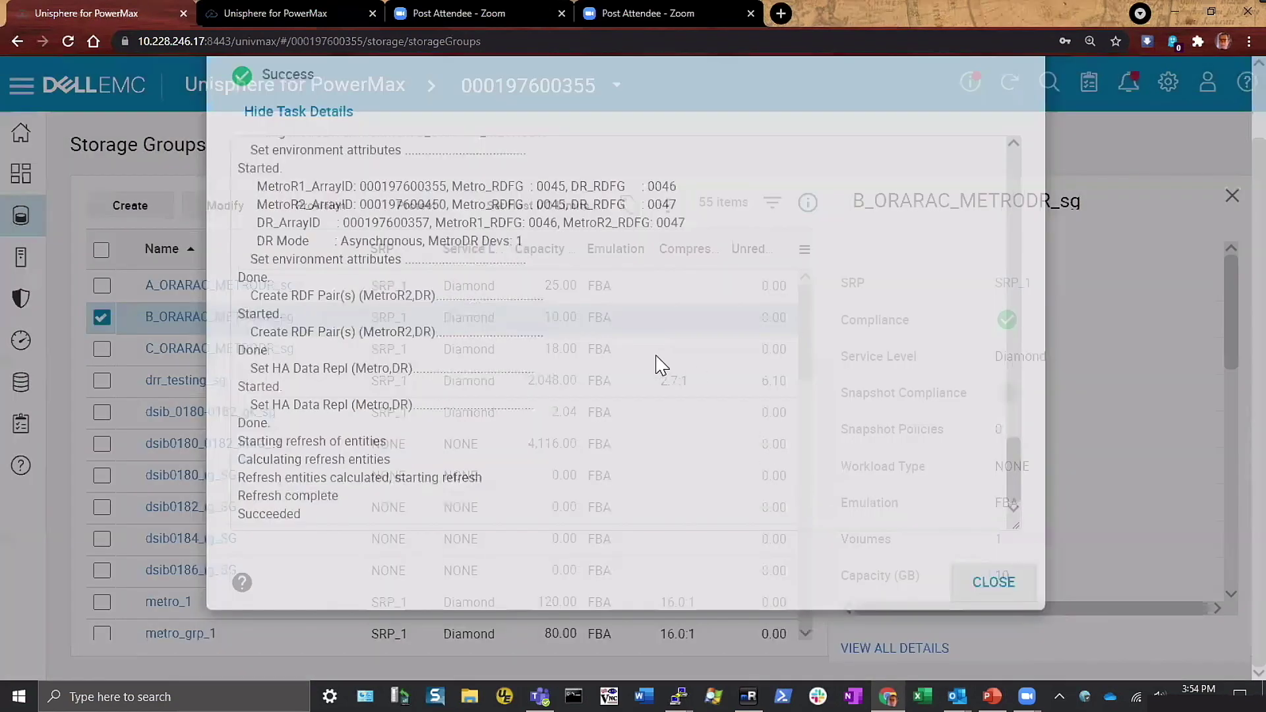